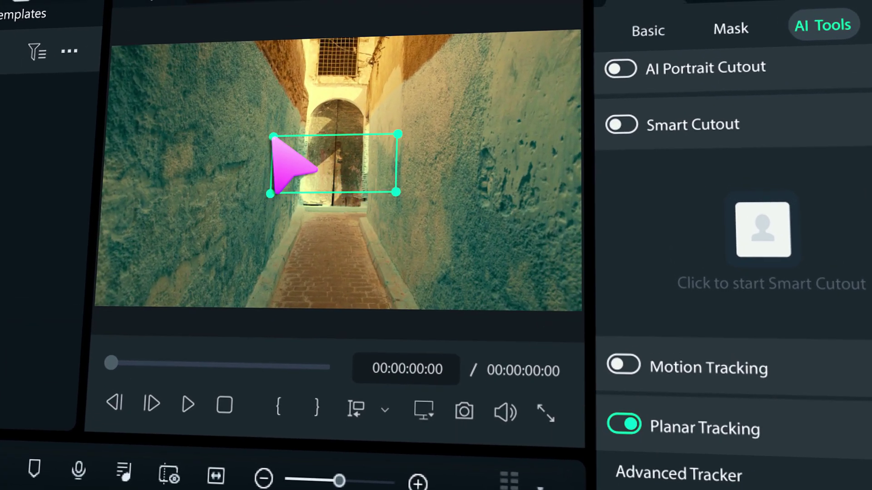
# Step: Go through the feature preview, creating a multi-camera clip named 'My Video', to reach the cLIPS folder
pyautogui.moveTo(310, 98); pyautogui.dragTo(450, 32)
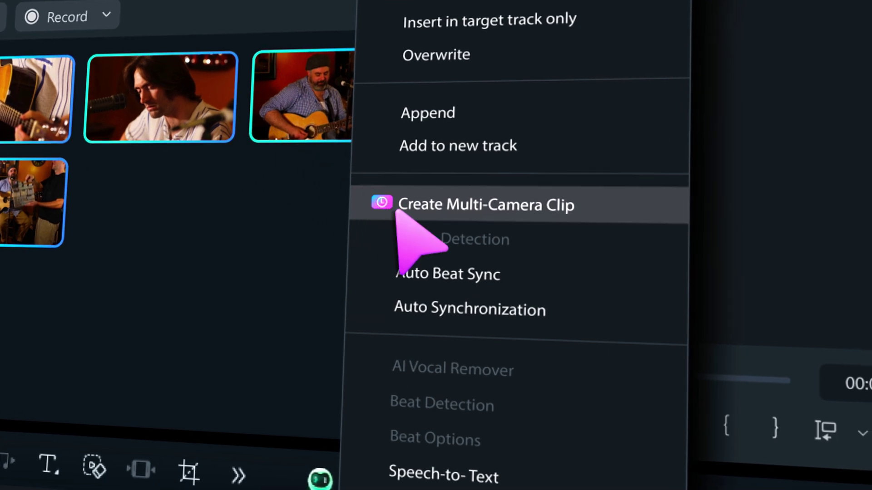
pyautogui.click(399, 211)
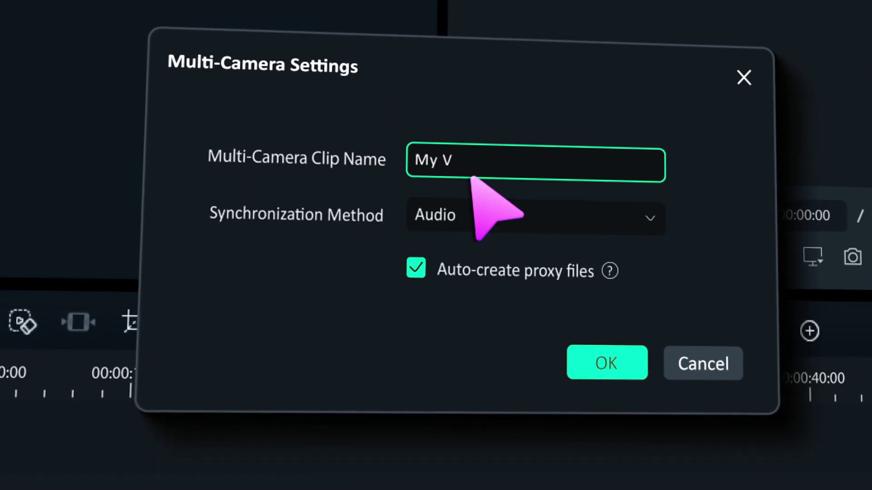
pyautogui.click(606, 360)
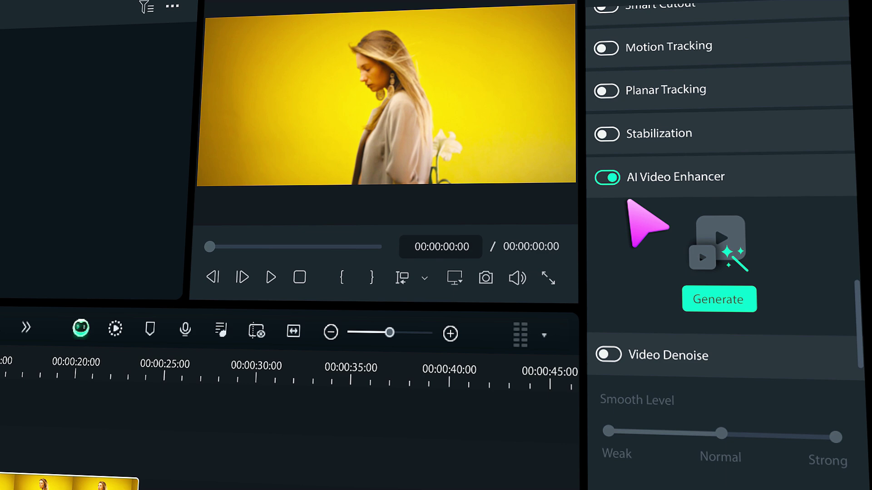
pyautogui.click(732, 307)
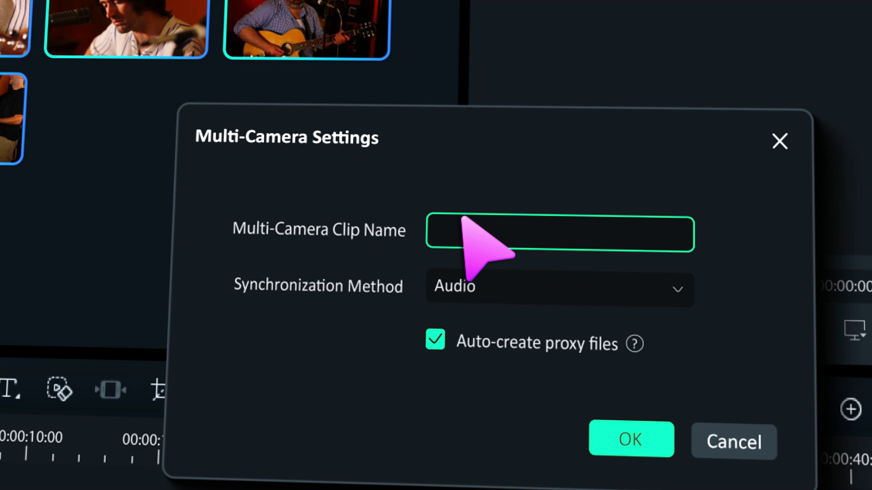
pyautogui.write('My Video')
pyautogui.click(606, 362)
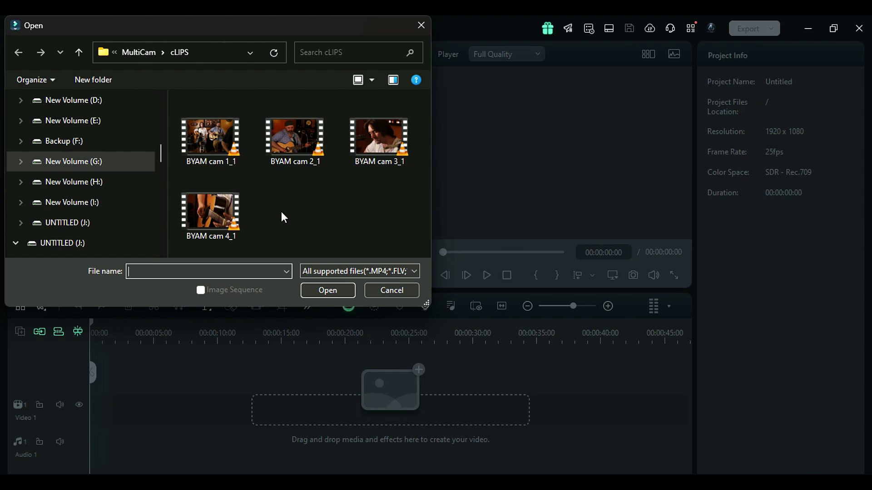
# Step: Import BYAM cam 1_1 through 4_1 from cLIPS and select all four in Project Media
pyautogui.click(234, 207)
pyautogui.hotkey('ctrl', 'a')
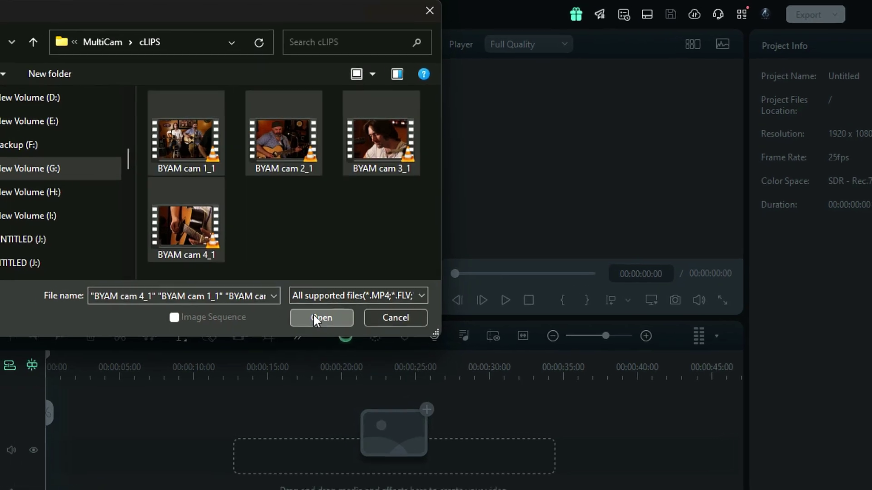
pyautogui.click(314, 317)
pyautogui.moveTo(309, 295); pyautogui.dragTo(148, 188)
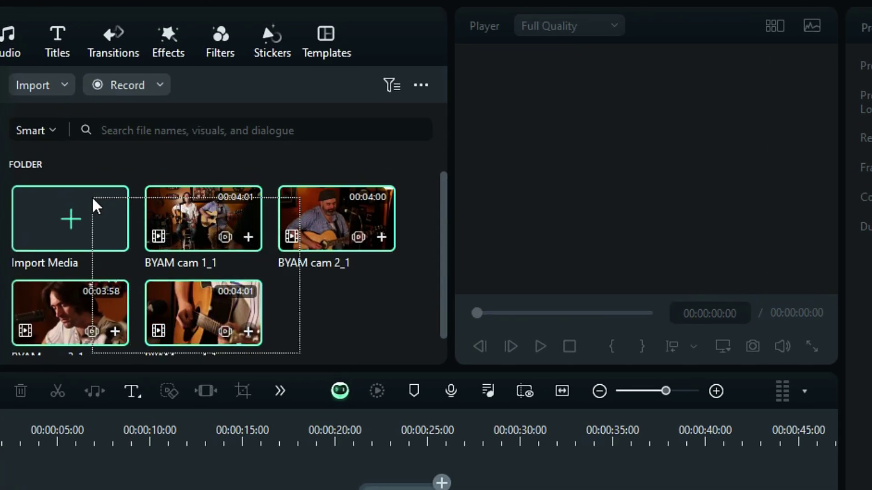
pyautogui.moveTo(92, 197); pyautogui.dragTo(93, 198)
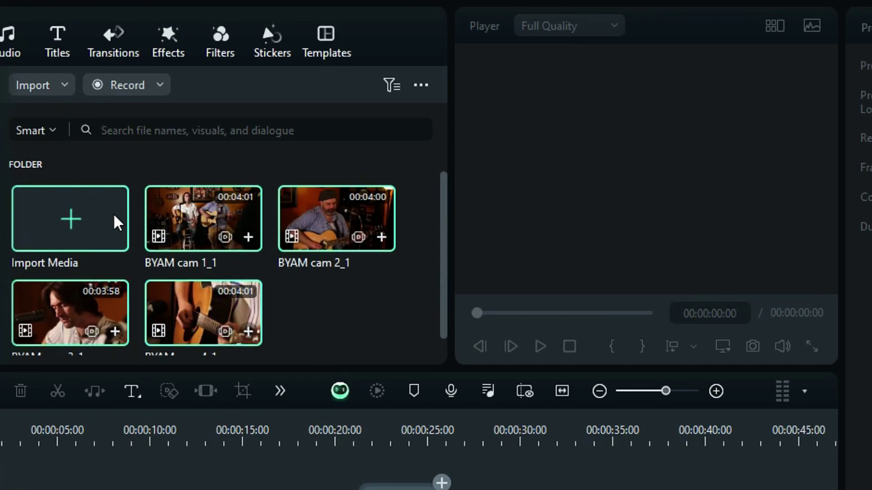
# Step: Build a multi-camera clip named 'Band' from the four clips, synchronized by Audio
pyautogui.rightClick(302, 225)
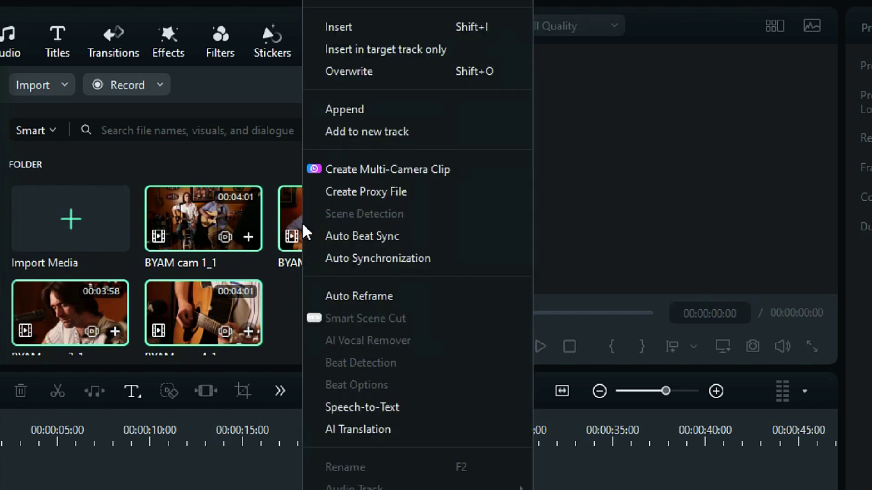
pyautogui.click(337, 175)
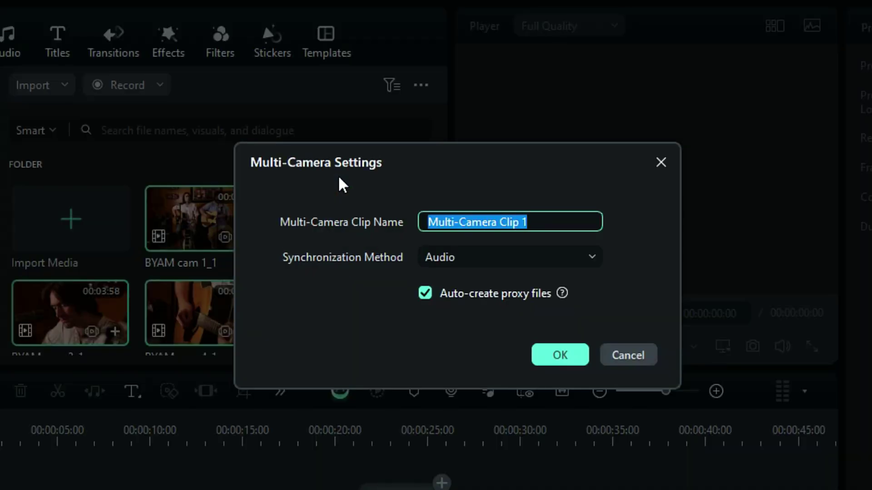
pyautogui.write('Band')
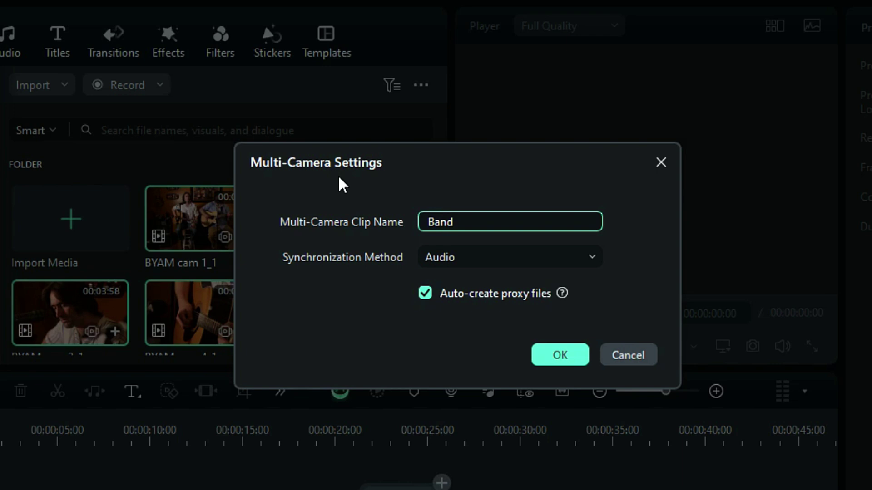
pyautogui.click(595, 260)
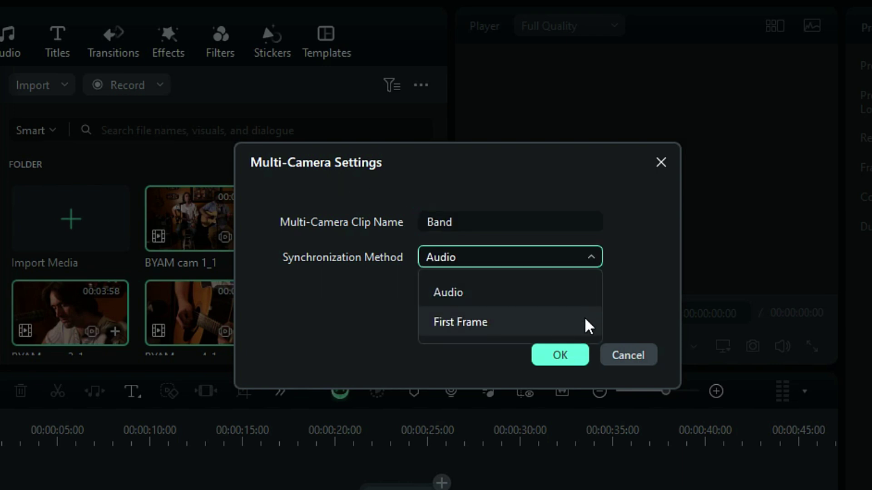
pyautogui.click(579, 291)
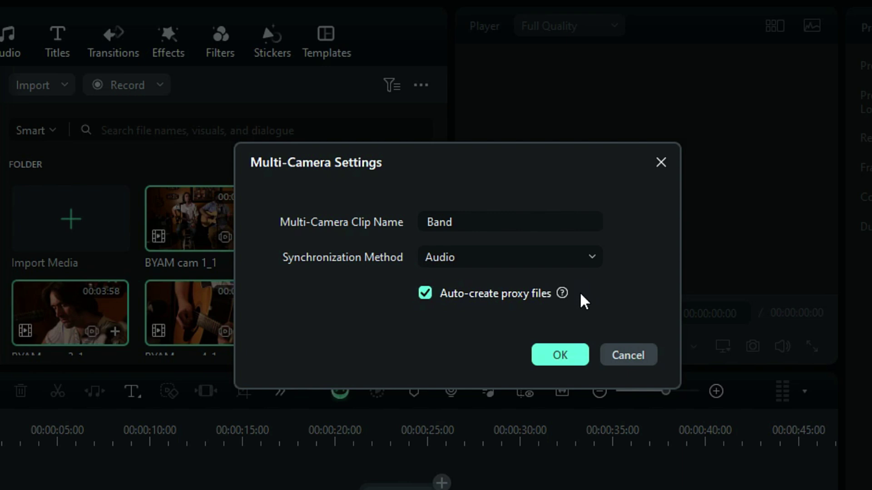
pyautogui.click(547, 356)
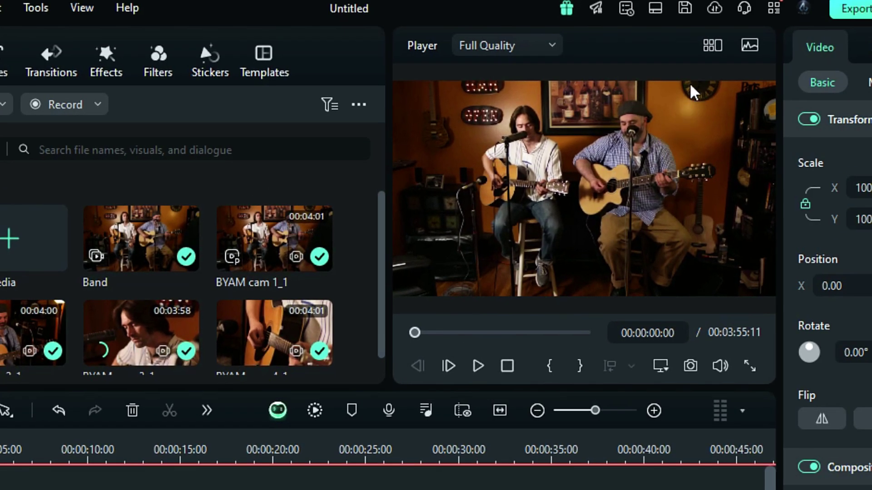
# Step: Switch the player to the multicam grid showing all four Band angles
pyautogui.click(709, 50)
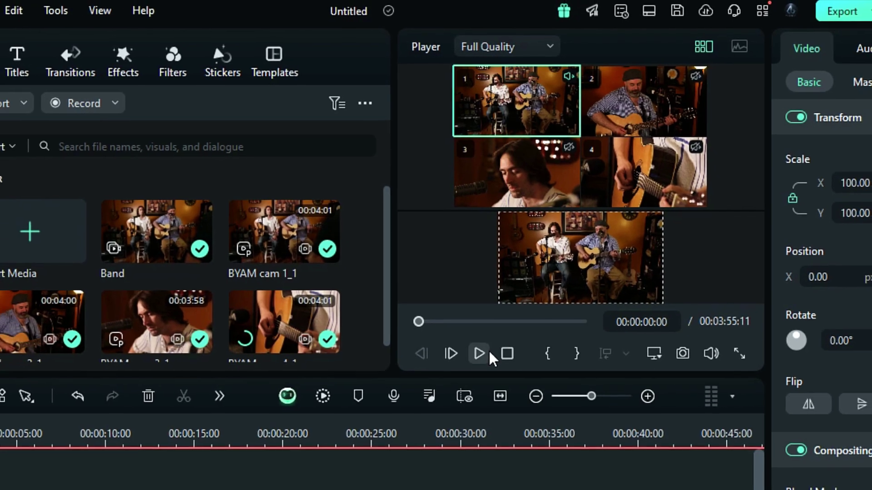
# Step: Play the Band clip, cutting between angles 2, 4, 3 and back to 2, then pause
pyautogui.click(479, 361)
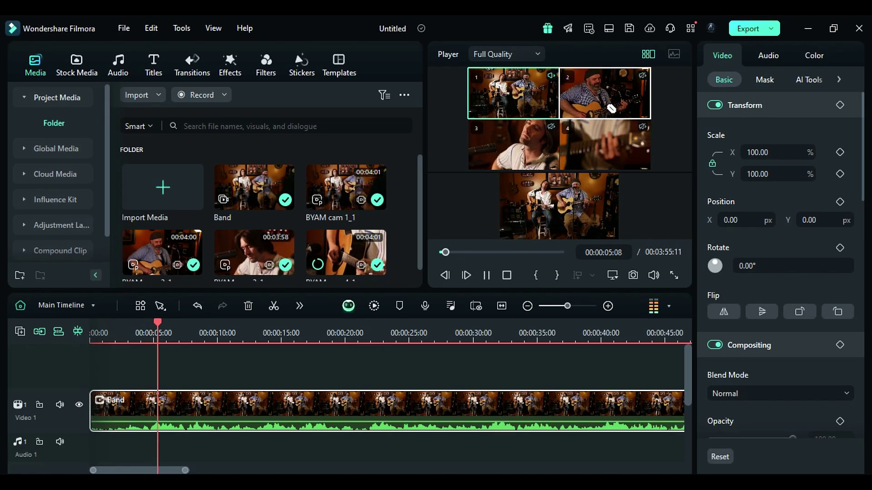
pyautogui.click(609, 113)
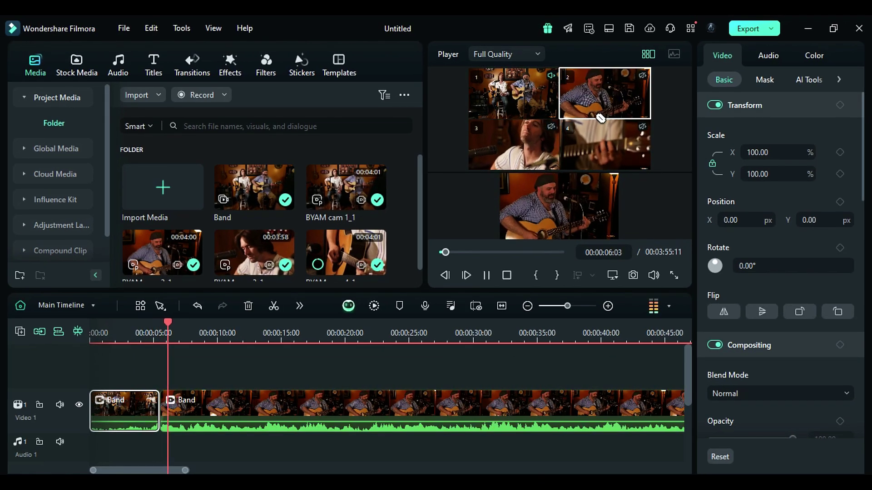
pyautogui.click(591, 142)
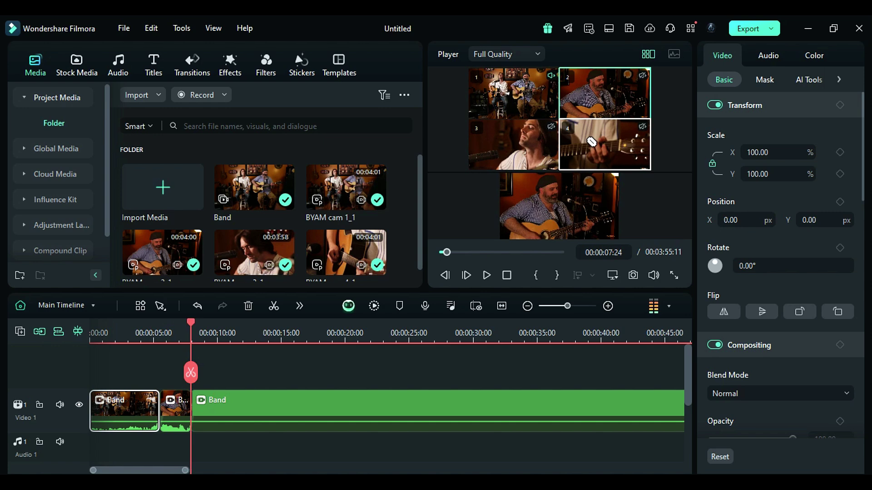
pyautogui.click(536, 134)
pyautogui.click(529, 103)
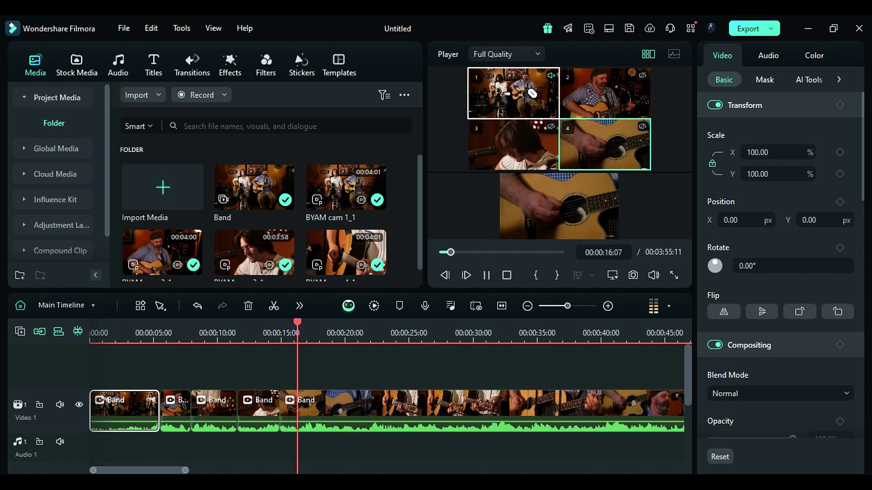
pyautogui.click(590, 139)
pyautogui.click(571, 114)
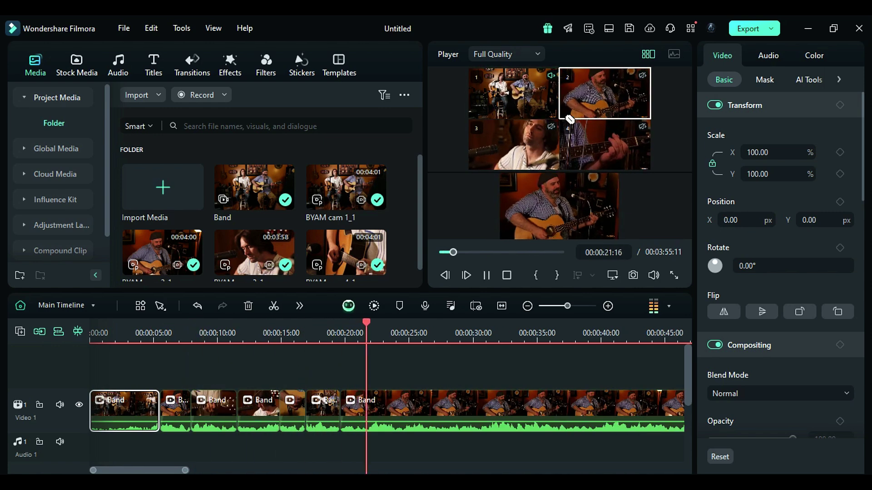
pyautogui.click(486, 273)
# Step: Return the player to single view and replay the angle cuts from about 5 seconds
pyautogui.click(648, 54)
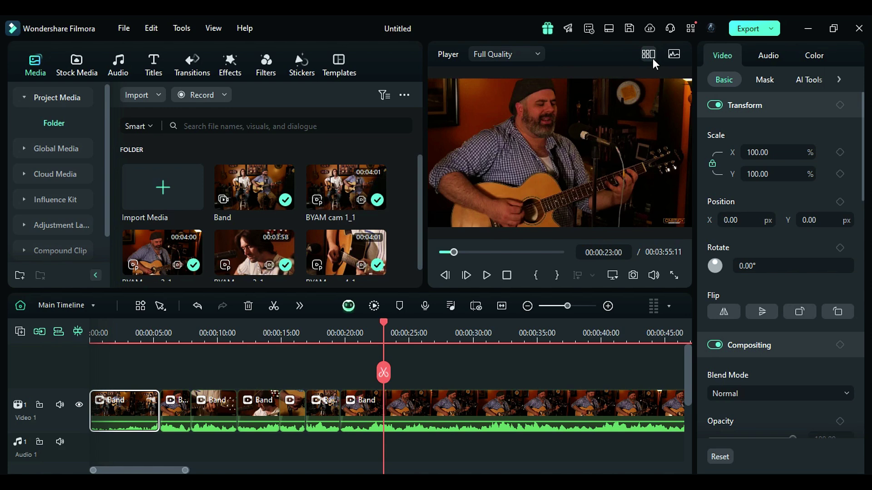
pyautogui.click(155, 333)
pyautogui.click(486, 275)
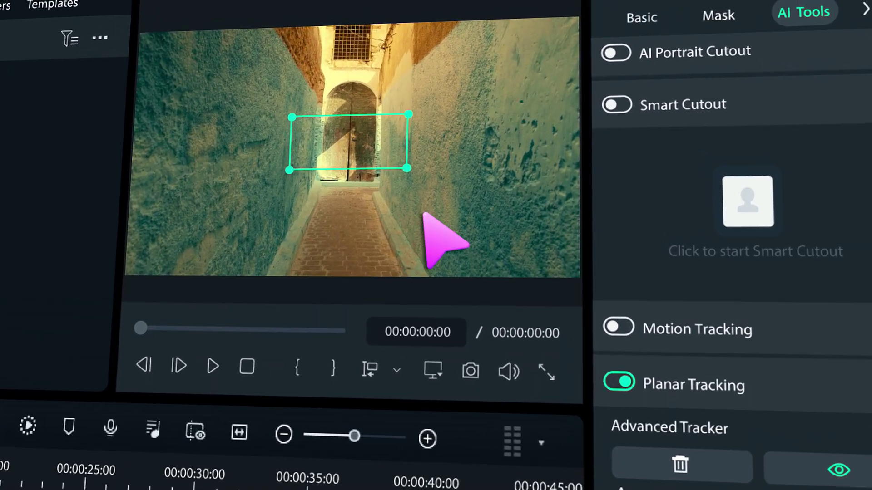
# Step: Select the alley Clip on the timeline to show its Video properties
pyautogui.moveTo(292, 117); pyautogui.dragTo(423, 92)
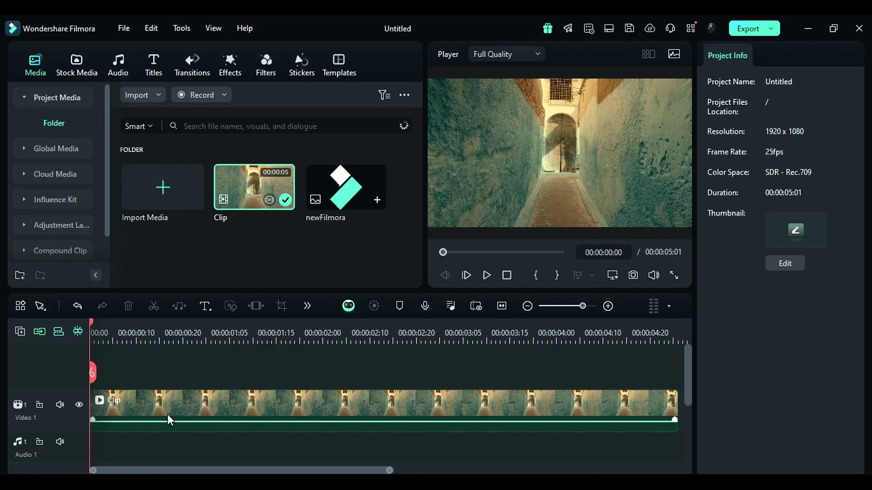
pyautogui.click(168, 415)
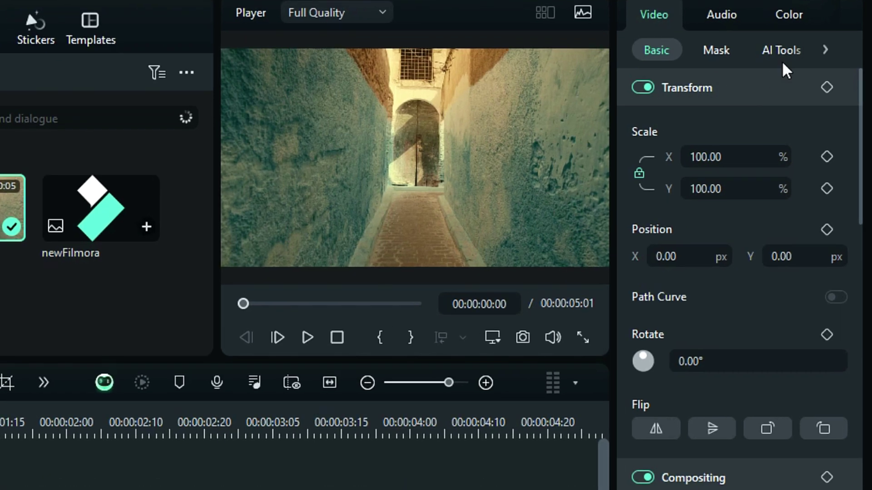
# Step: Turn on Planar Tracking in AI Tools, replacing the Auto tracker with an Advanced one
pyautogui.click(783, 58)
pyautogui.scroll(-10, 852, 88)
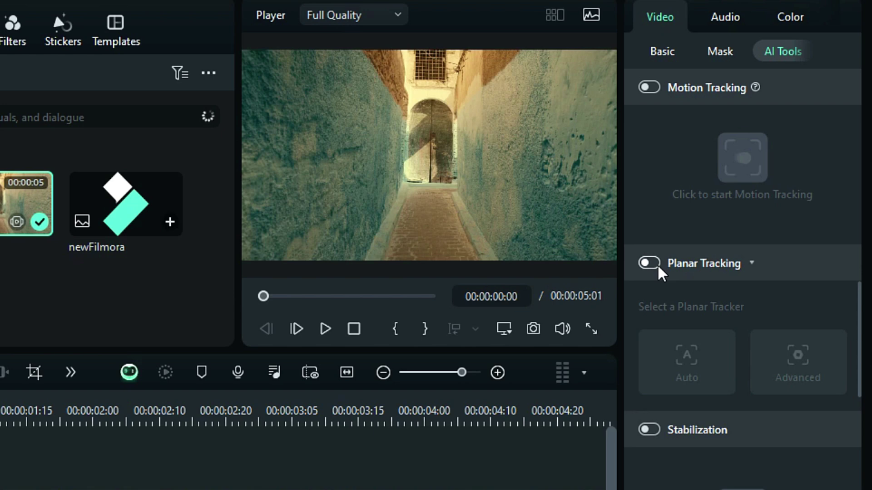
pyautogui.click(649, 269)
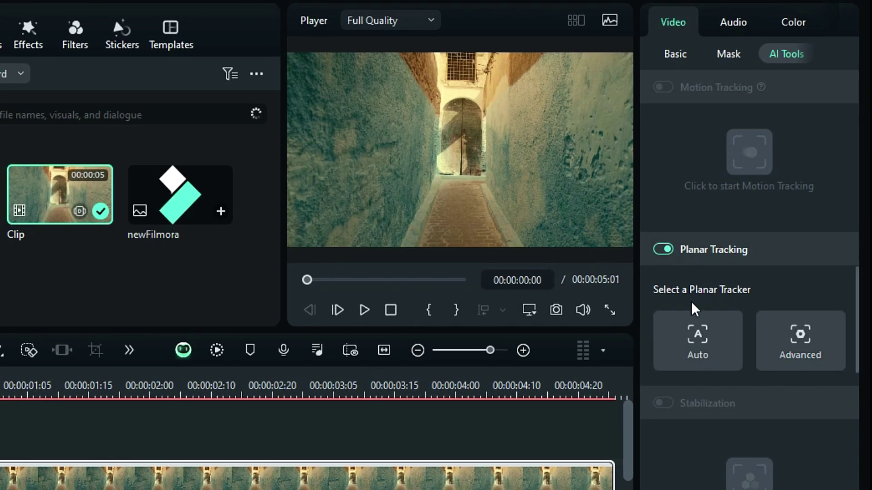
pyautogui.click(706, 336)
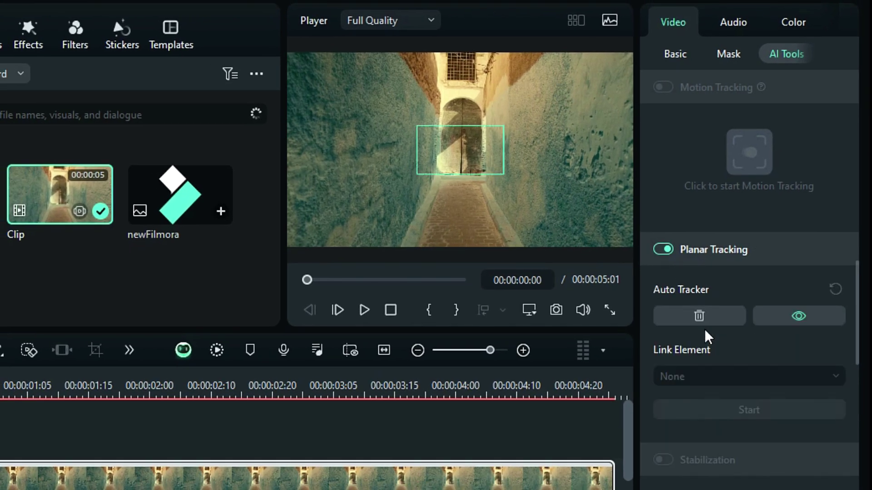
pyautogui.click(702, 321)
pyautogui.click(773, 352)
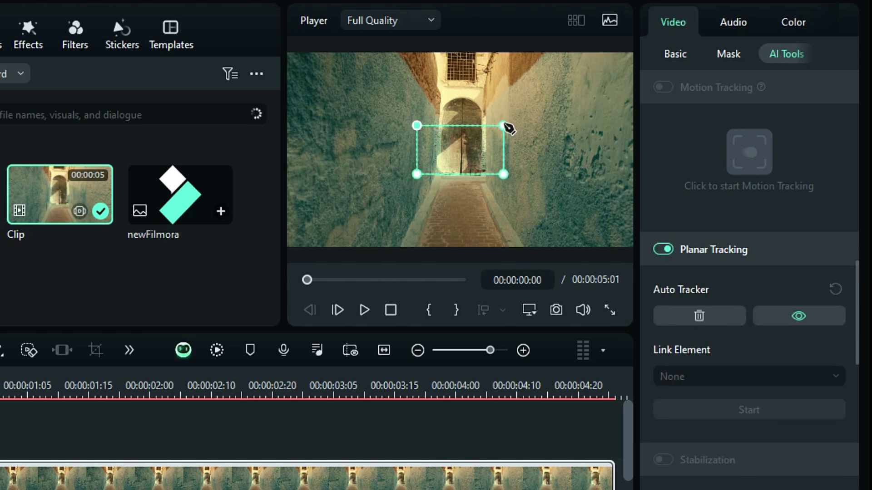
# Step: Drag the four tracker corners onto the right-hand alley wall and start tracking
pyautogui.moveTo(503, 126); pyautogui.dragTo(443, 119)
pyautogui.moveTo(503, 174); pyautogui.dragTo(440, 170)
pyautogui.moveTo(417, 126); pyautogui.dragTo(412, 78)
pyautogui.moveTo(417, 174); pyautogui.dragTo(418, 210)
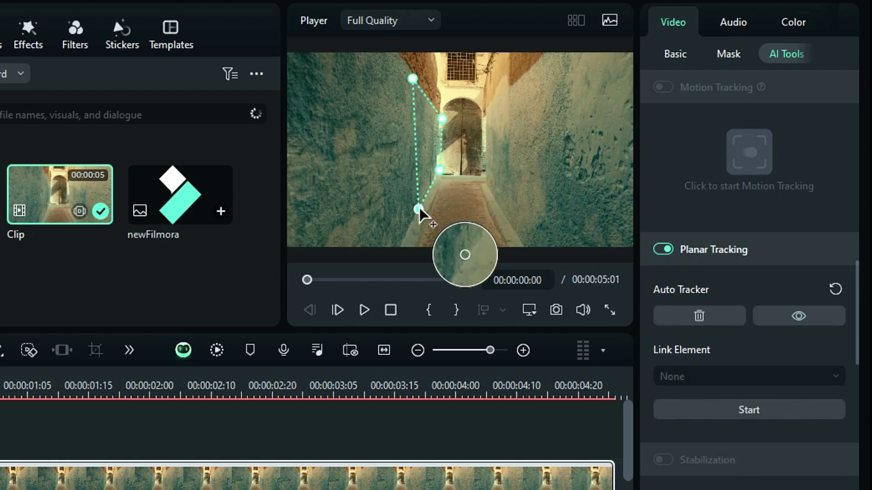
pyautogui.click(730, 413)
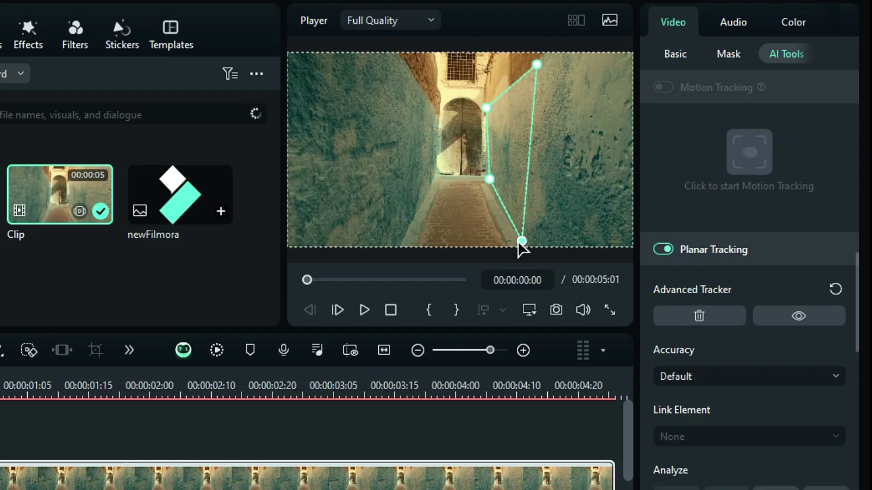
# Step: Choose High in the planar tracker's Accuracy dropdown
pyautogui.click(836, 377)
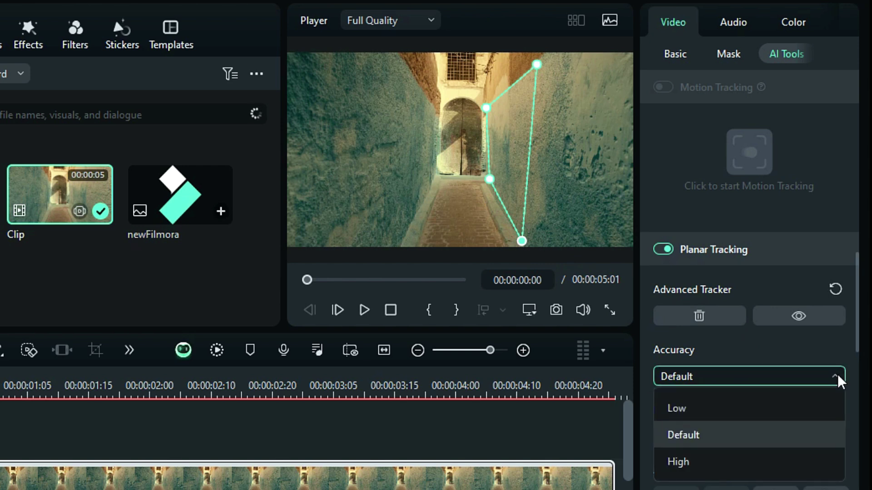
pyautogui.click(830, 462)
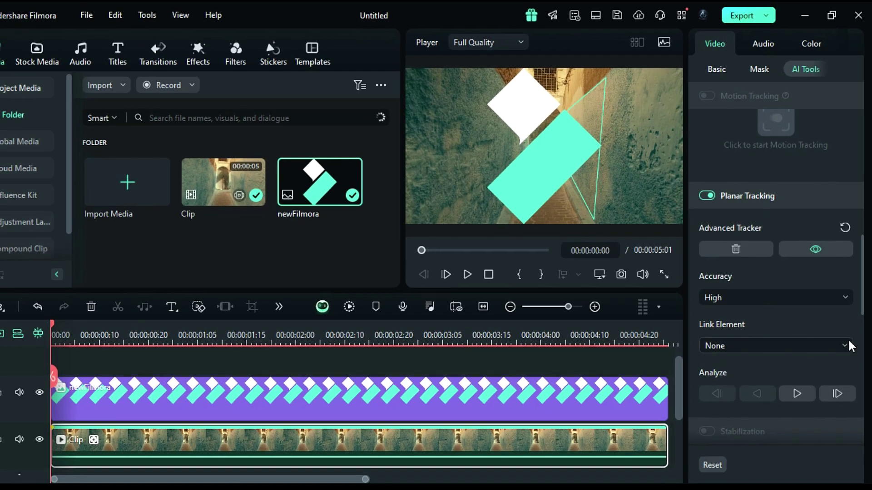
# Step: Link the newFilmora logo to the tracker, undo a trial mosaic link, and play to check
pyautogui.click(847, 346)
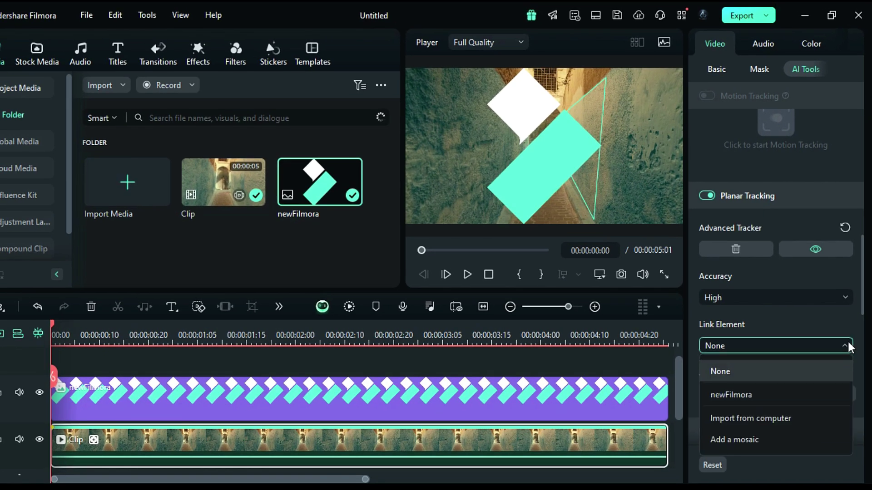
pyautogui.click(827, 389)
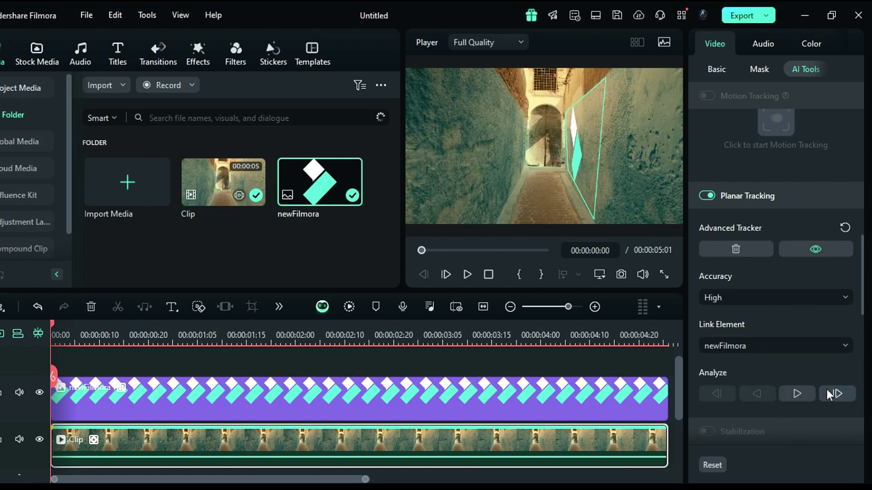
pyautogui.click(837, 347)
pyautogui.click(789, 418)
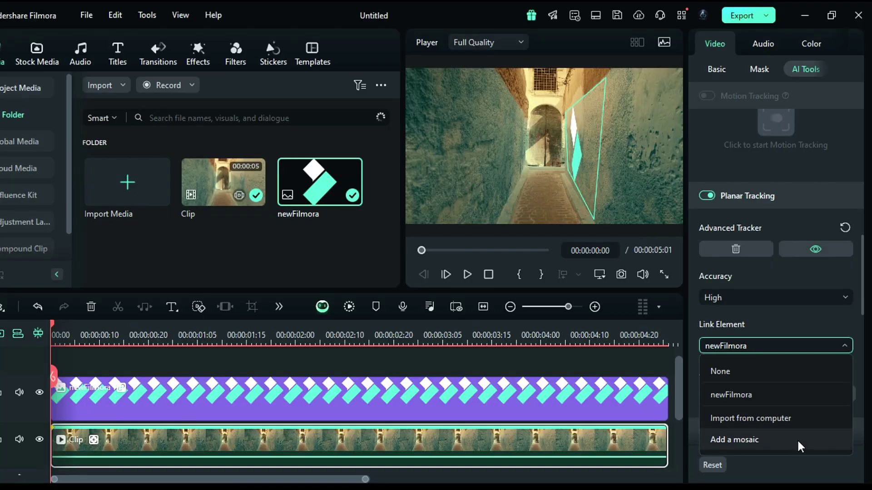
pyautogui.click(798, 439)
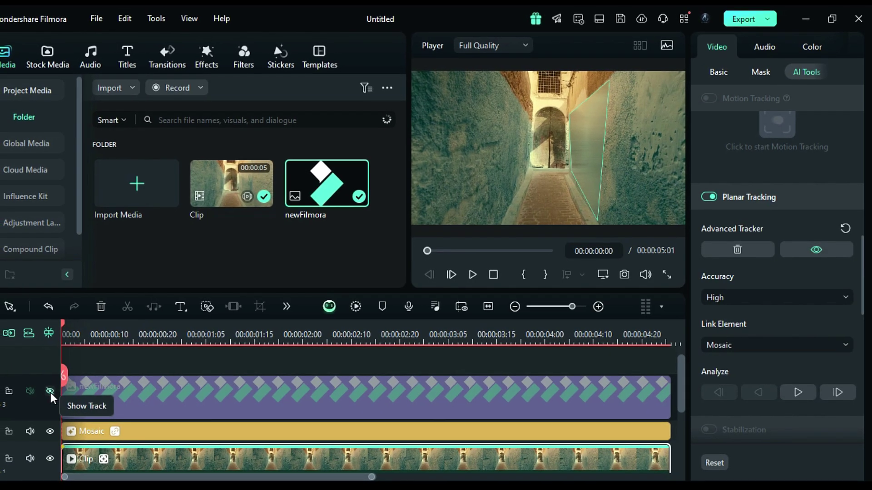
pyautogui.hotkey('ctrl', 'z')
pyautogui.click(467, 274)
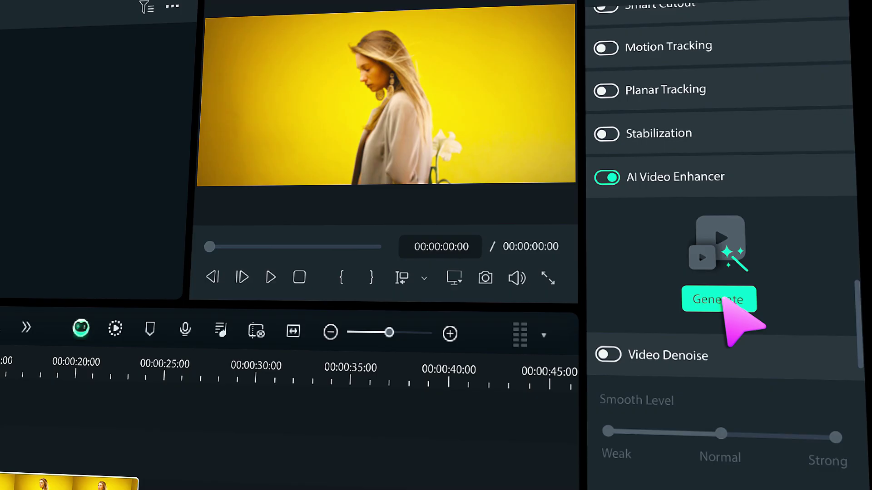
# Step: Generate the AI-enhanced clip, enable Video Denoise at Strong smoothing, and play it back
pyautogui.click(717, 299)
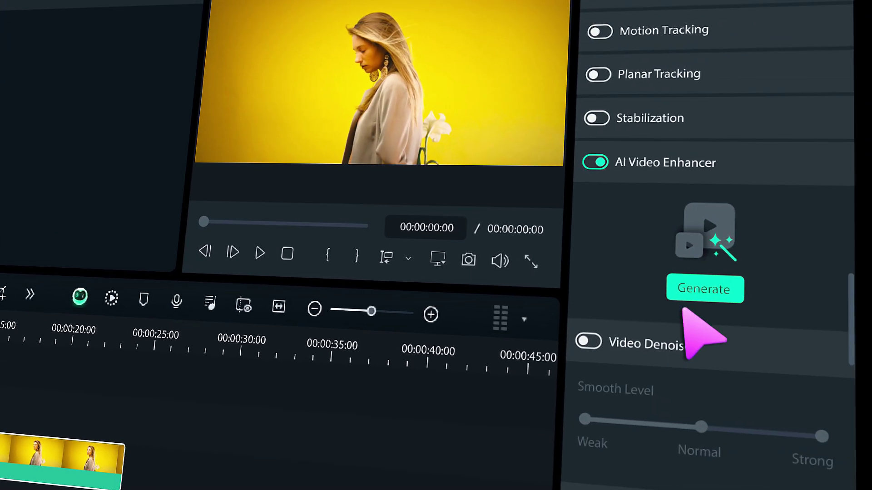
pyautogui.click(600, 339)
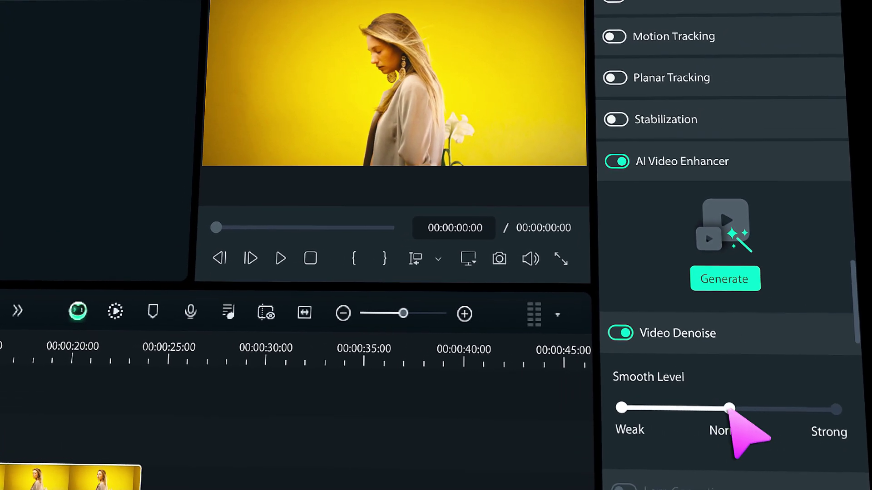
pyautogui.moveTo(712, 422); pyautogui.dragTo(829, 427)
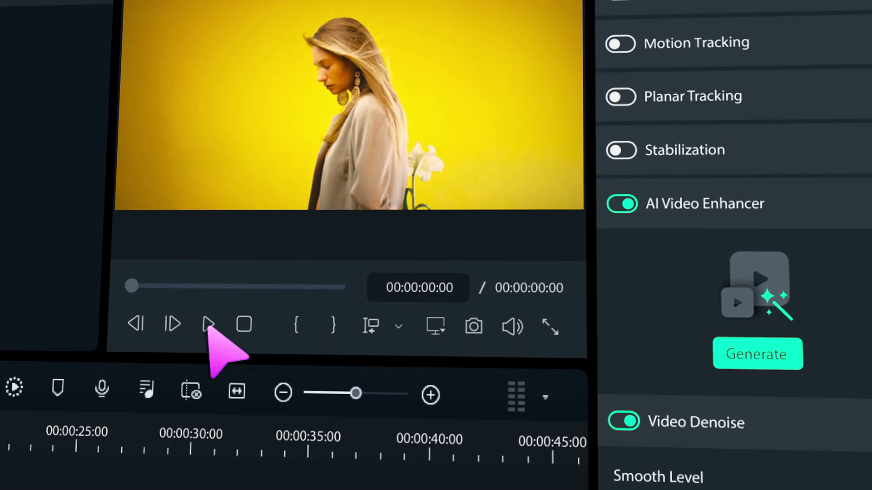
pyautogui.click(248, 259)
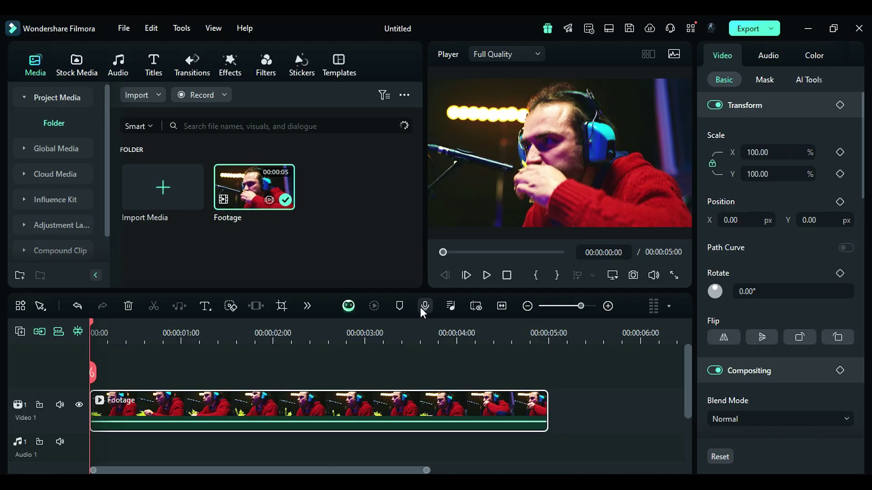
# Step: Enable AI Video Enhancer on the Footage clip and generate Footage_AIUltraHD_2 with Video Denoise at Strong
pyautogui.click(807, 78)
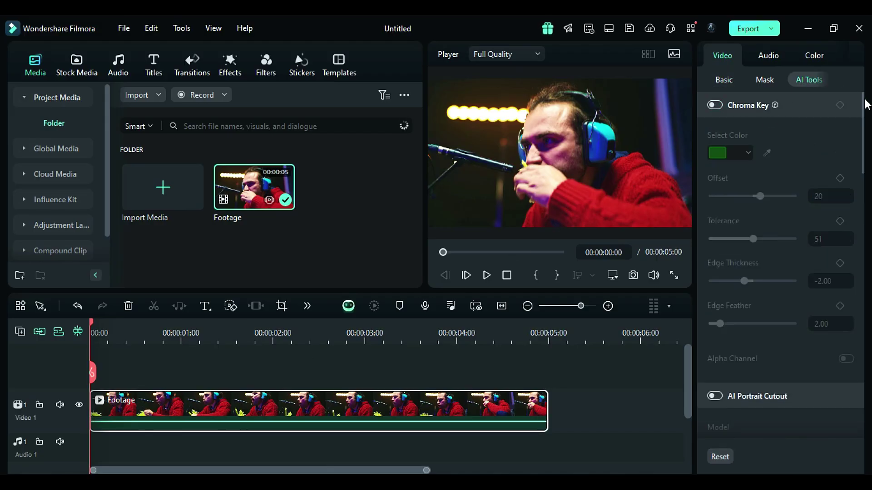
pyautogui.scroll(-10, 782, 272)
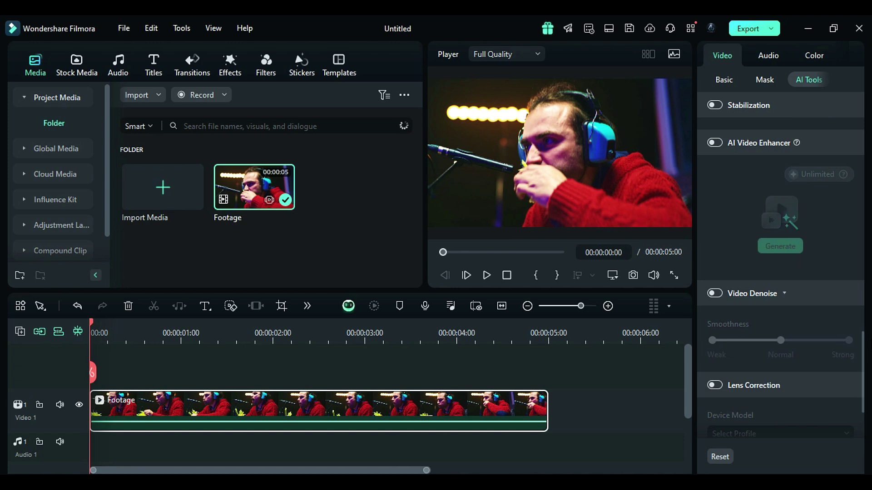
pyautogui.click(714, 143)
pyautogui.click(780, 246)
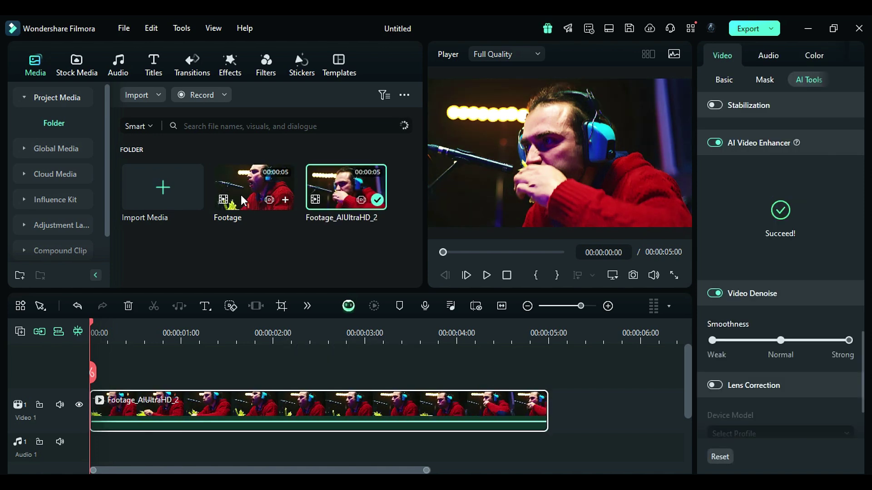
# Step: Place the original Footage clip on a new track above Footage_AIUltraHD_2
pyautogui.moveTo(242, 201); pyautogui.dragTo(224, 300)
pyautogui.moveTo(121, 368); pyautogui.dragTo(122, 369)
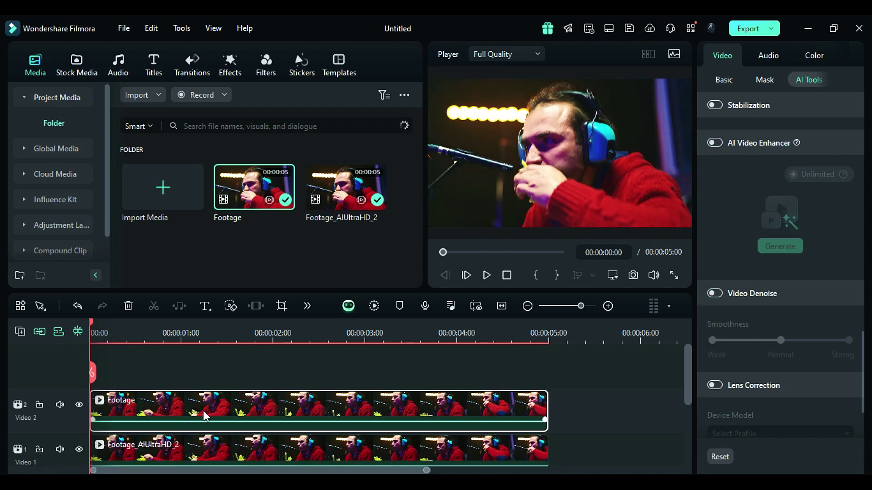
# Step: Apply a Linear mask to the top clip and shift its dividing line left to X -146 px
pyautogui.click(765, 81)
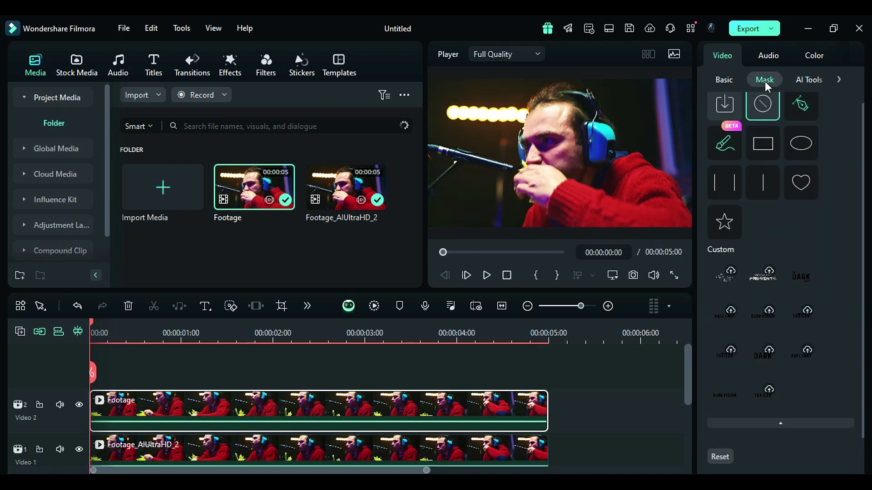
pyautogui.click(758, 182)
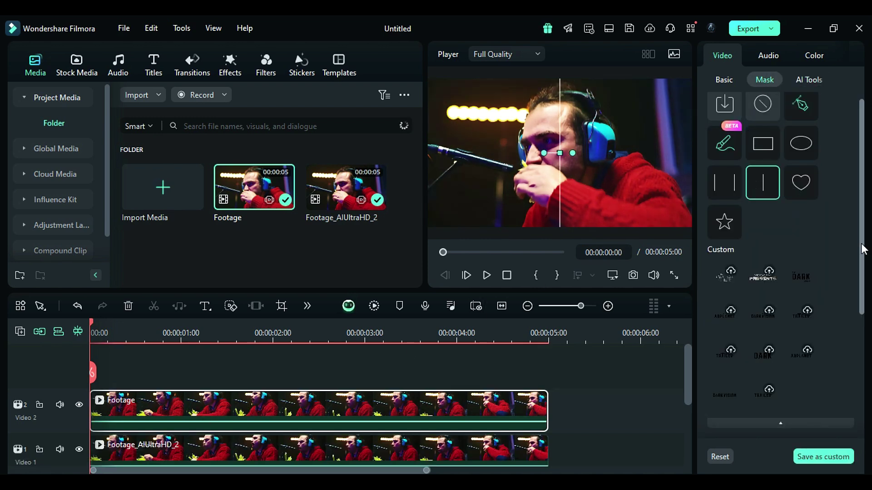
pyautogui.scroll(-5, 777, 373)
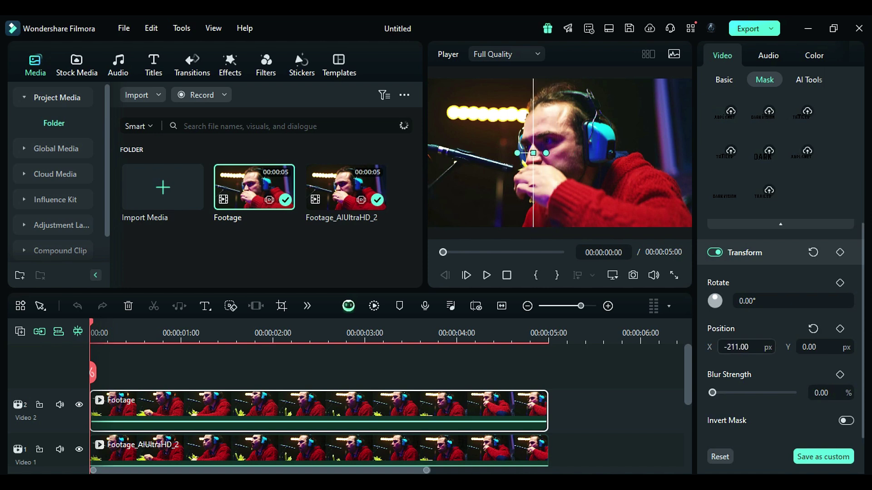
pyautogui.moveTo(563, 153); pyautogui.dragTo(487, 153)
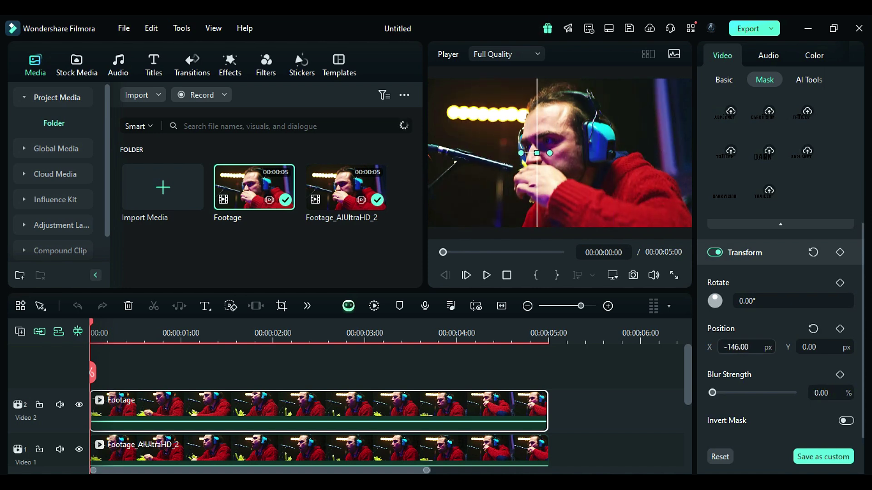